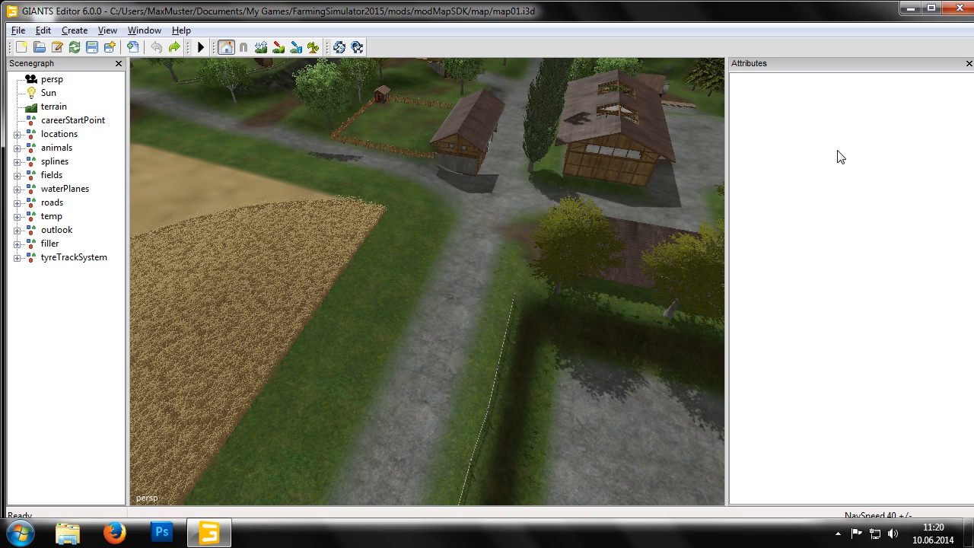
Show the Terrain Editing panel and close the Attributes panel
left_click(144, 30)
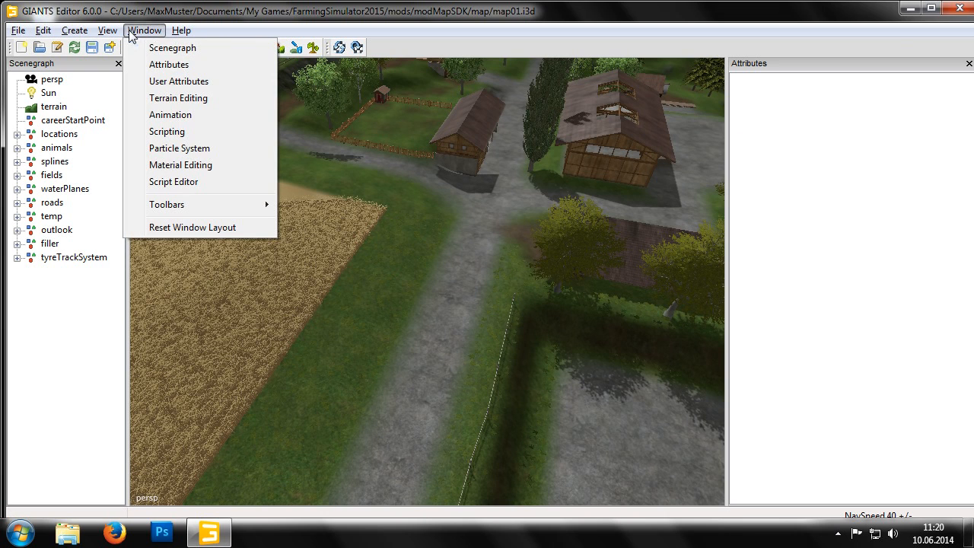
left_click(155, 100)
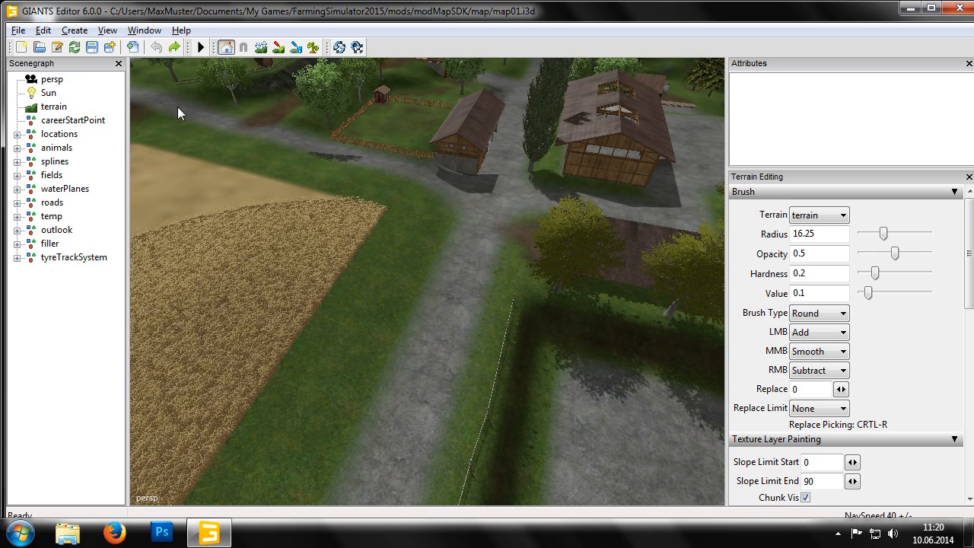
left_click(969, 64)
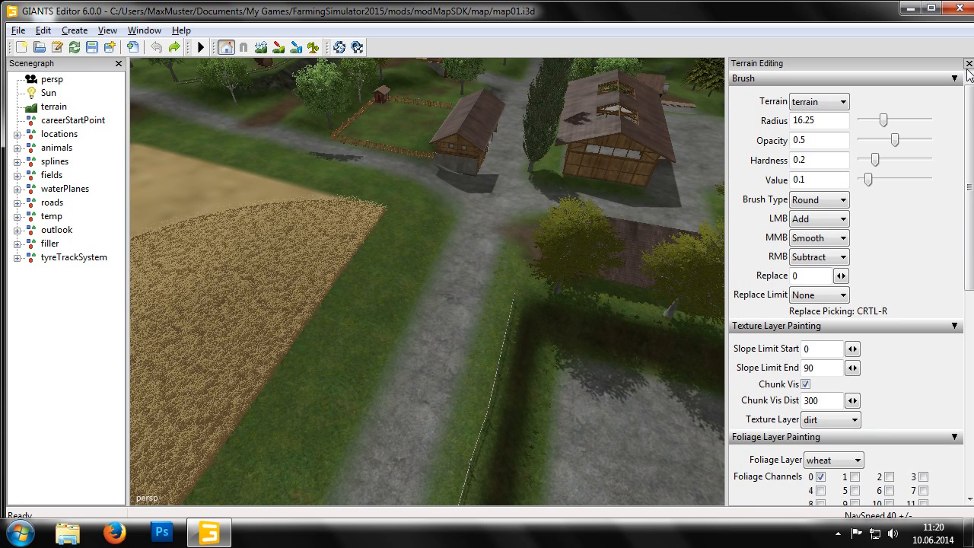
Collapse the Texture, Foliage and Info Layer Painting sections and expand the Noise settings
mouse_move(969, 97)
left_mouse_down()
mouse_move(965, 163)
mouse_move(954, 171)
left_mouse_up()
left_click(955, 174)
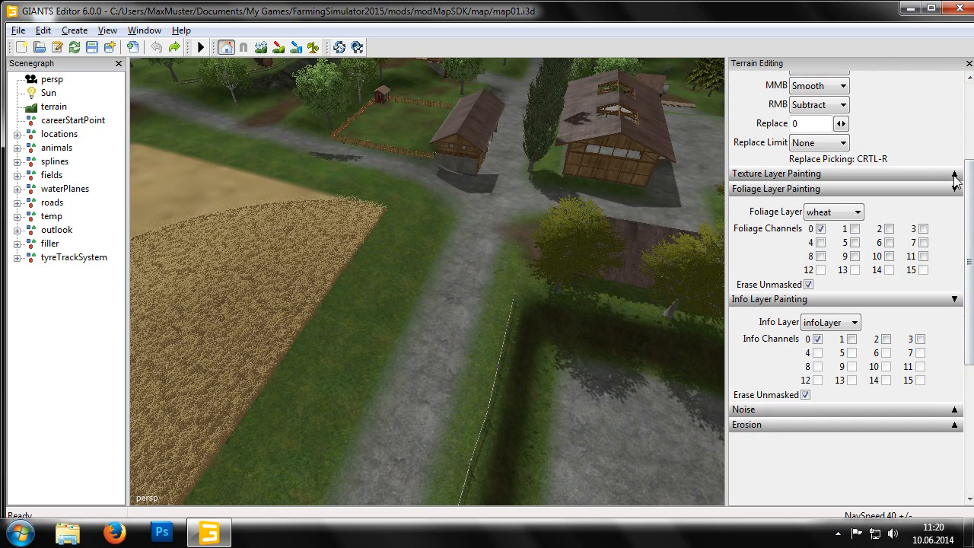
left_click(955, 189)
left_click(956, 204)
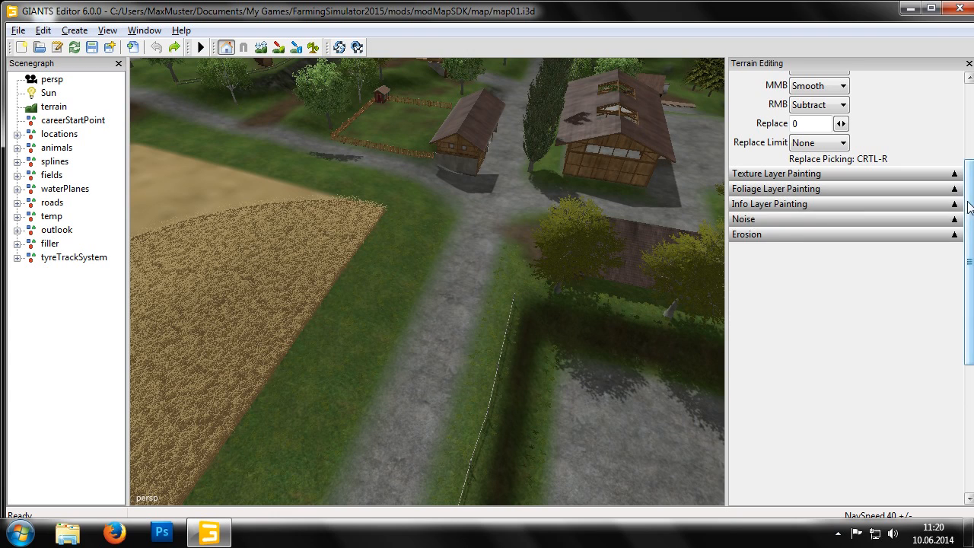
scroll(969, 207, "up", 5)
left_click(955, 372)
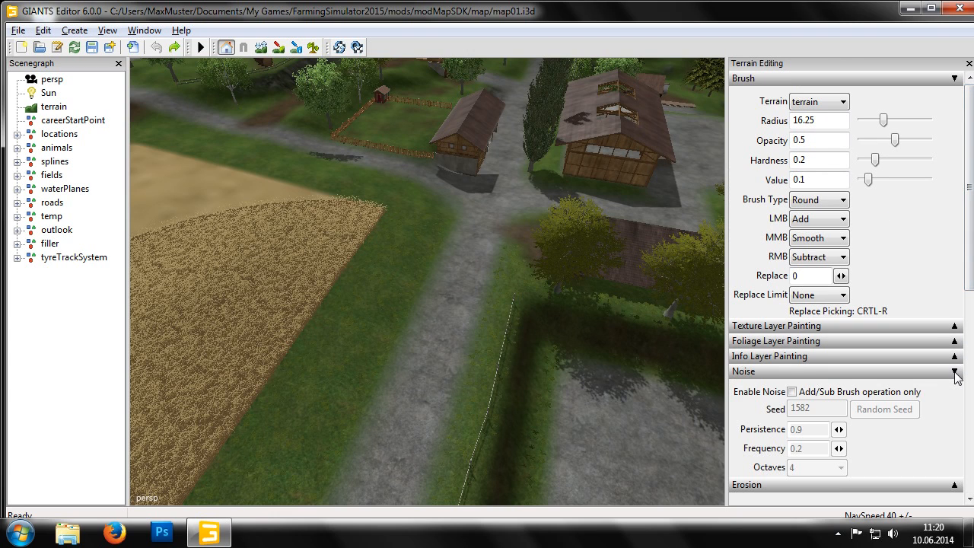
Enable brush noise, set the brush radius to about 22.8, and raise uneven bumps across the road and grass beside the wheat field
left_click(913, 392)
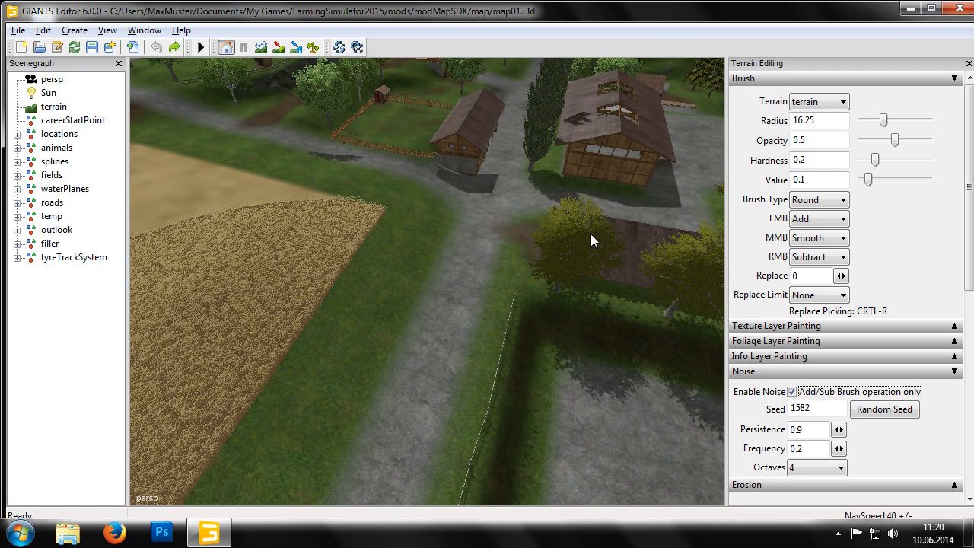
left_click_drag(882, 120, 892, 120)
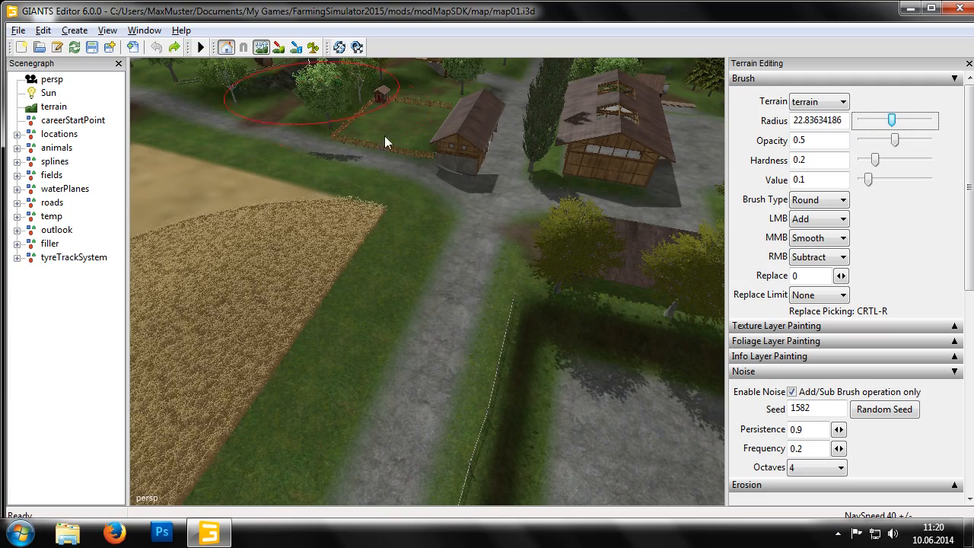
mouse_move(480, 154)
left_mouse_down()
mouse_move(416, 160)
mouse_move(347, 187)
mouse_move(516, 223)
mouse_move(446, 281)
mouse_move(358, 322)
left_mouse_up()
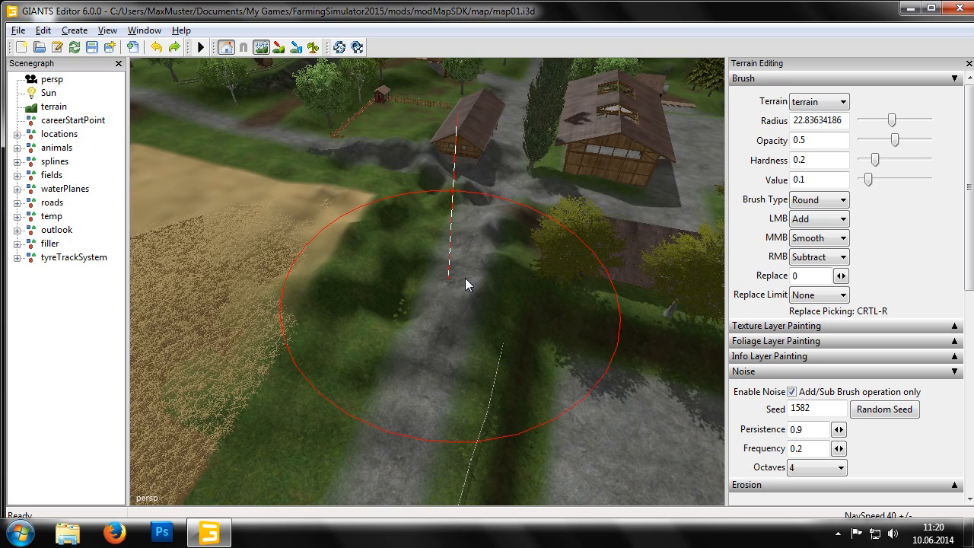
Generate a random noise seed, set frequency 0.85 and octaves 8, and sculpt jagged peaks over the bumpy road and grass
left_click(898, 411)
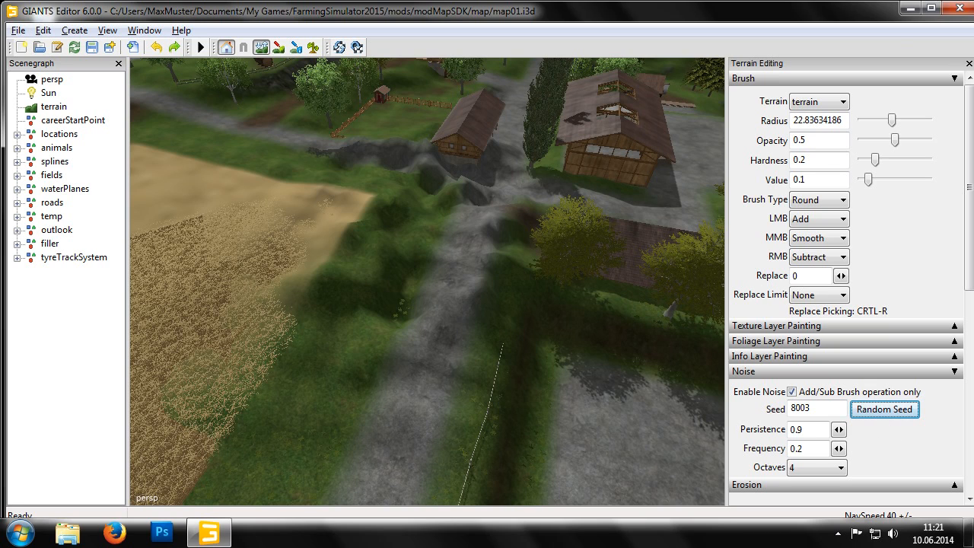
left_click(838, 449)
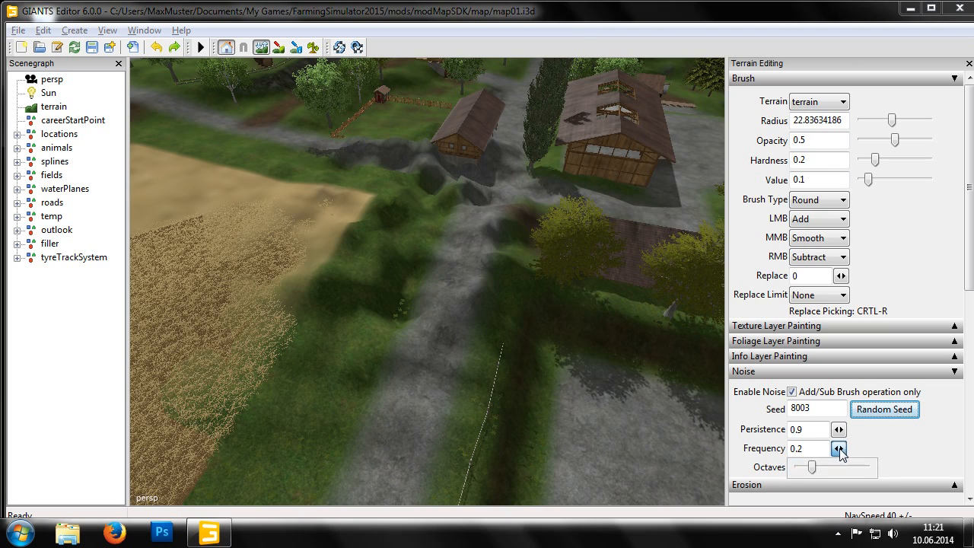
left_click_drag(814, 470, 852, 459)
left_click(841, 467)
left_click(822, 459)
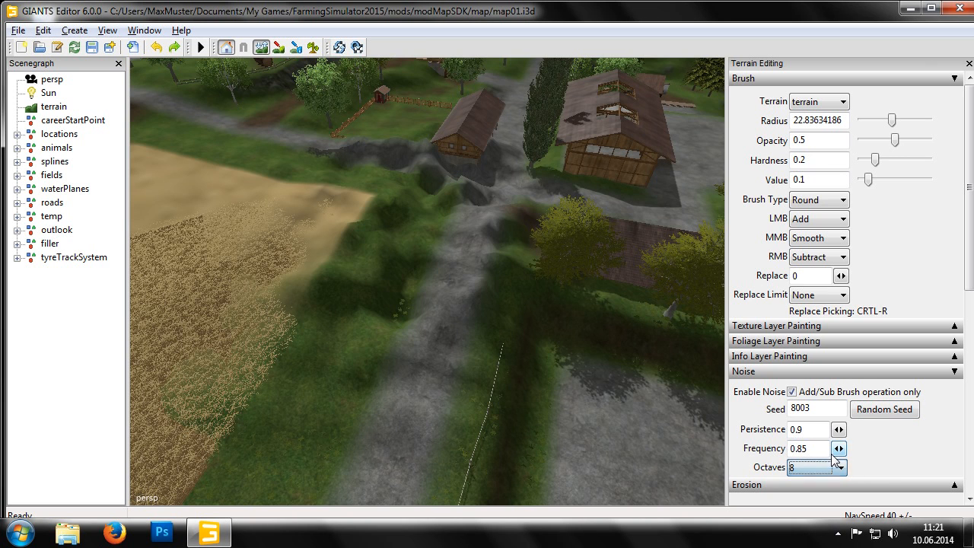
mouse_move(583, 287)
left_mouse_down()
mouse_move(473, 192)
mouse_move(384, 185)
mouse_move(373, 260)
mouse_move(447, 254)
mouse_move(509, 208)
mouse_move(364, 159)
mouse_move(399, 242)
mouse_move(426, 257)
left_mouse_up()
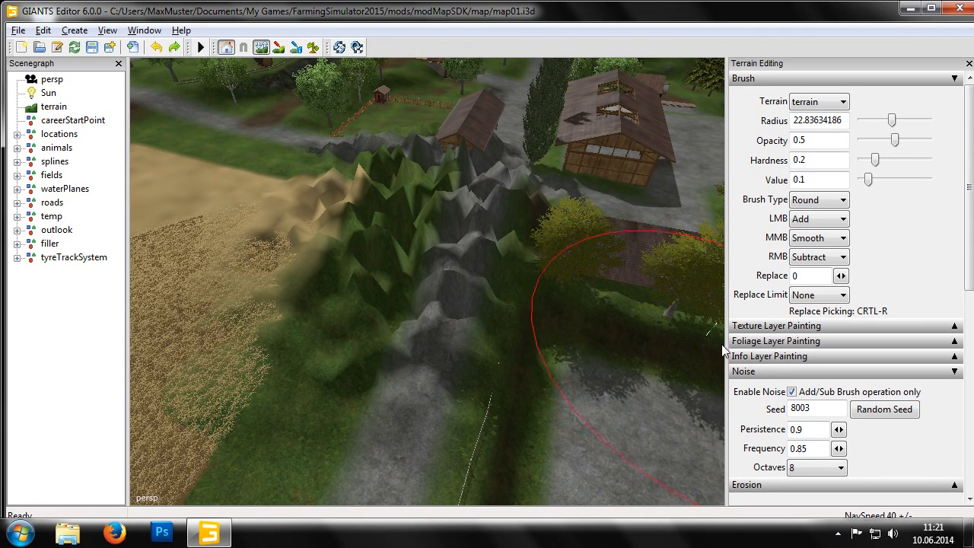
Turn off the brush noise, collapse its settings, and enable erosion for the terrain brush with the Hydraulic type
left_click(792, 394)
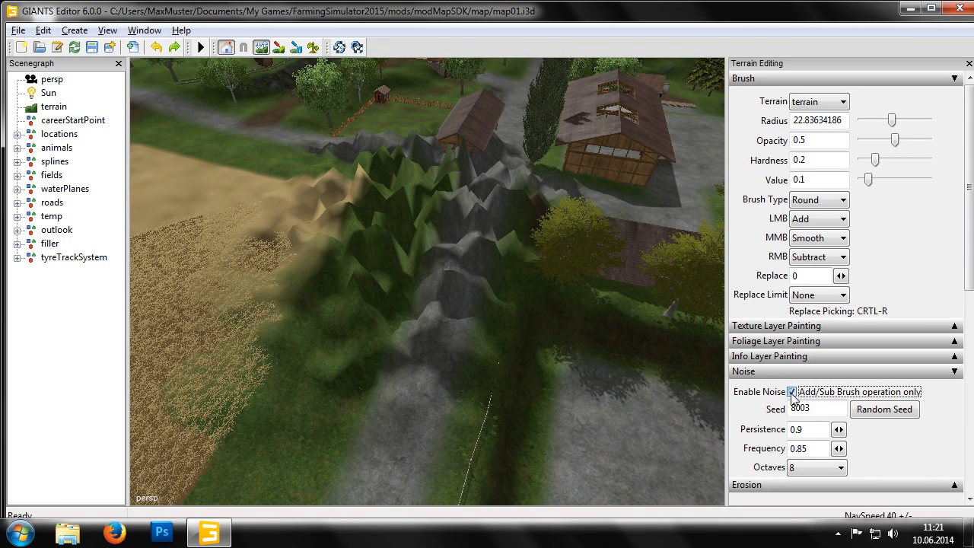
left_click(954, 371)
left_click(957, 387)
scroll(831, 413, "down", 1)
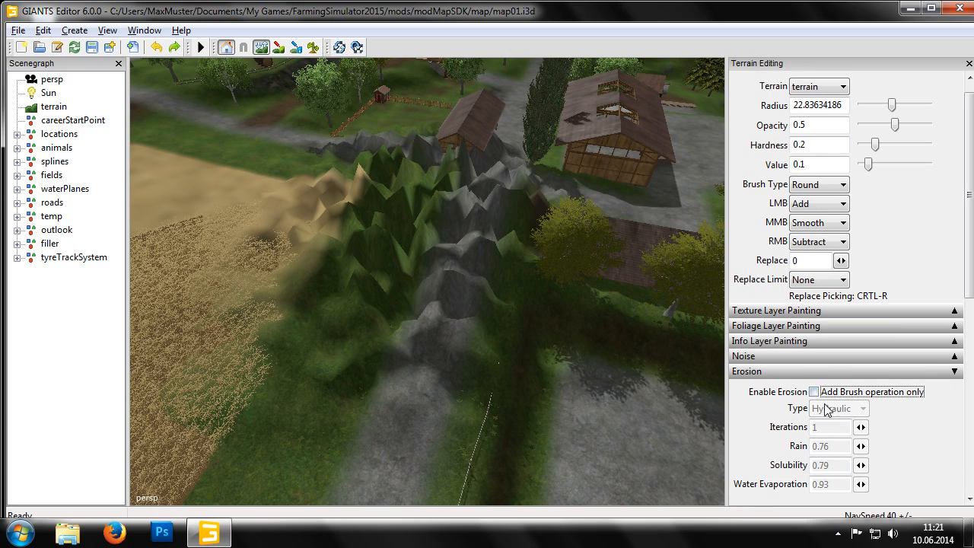
left_click(813, 392)
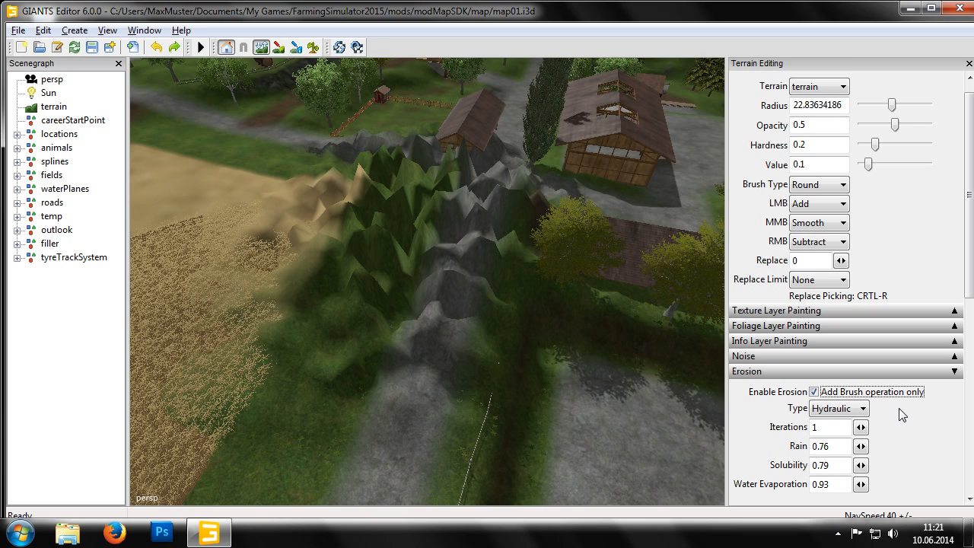
Switch the erosion type to Thermal with 1 iteration and try smoothing the jagged peaks with the terrain brush
left_click(858, 408)
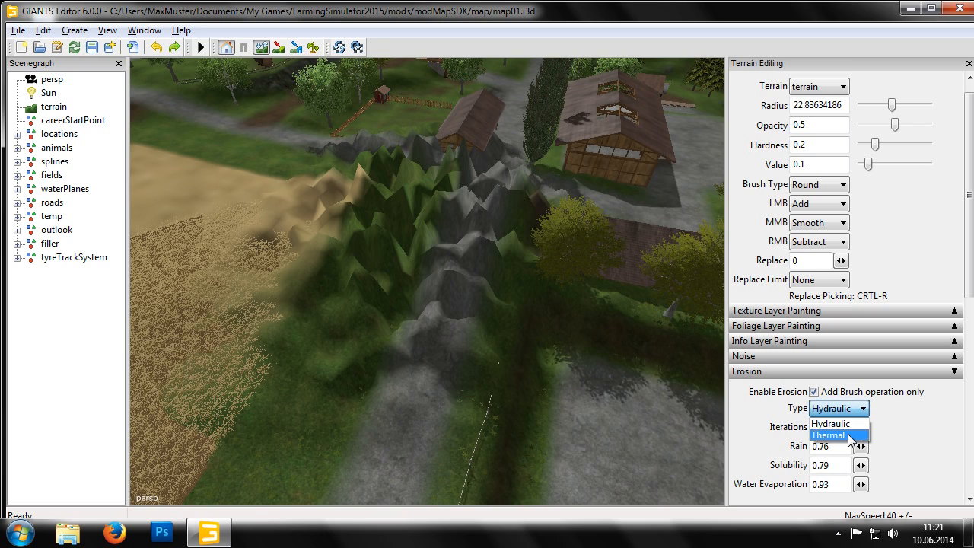
left_click(851, 431)
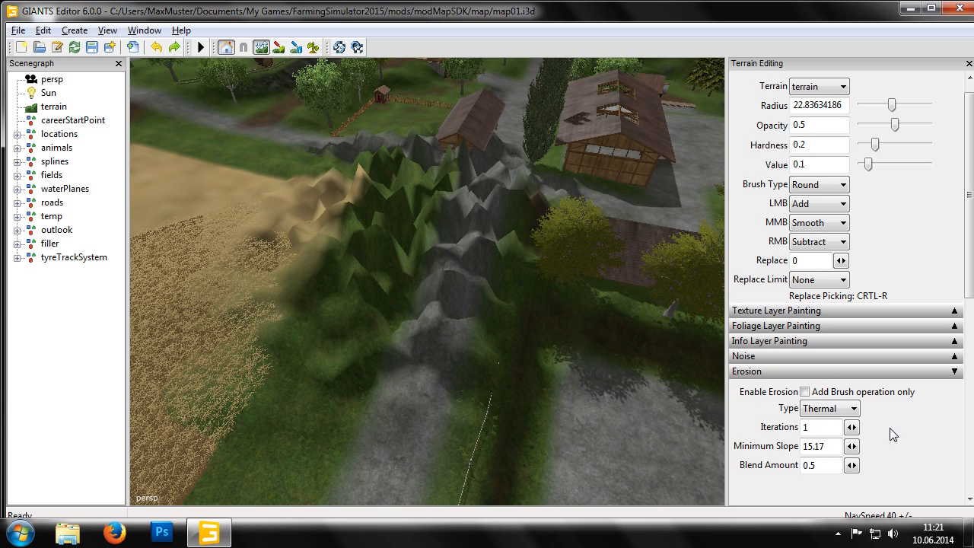
double_click(805, 428)
left_click(843, 428)
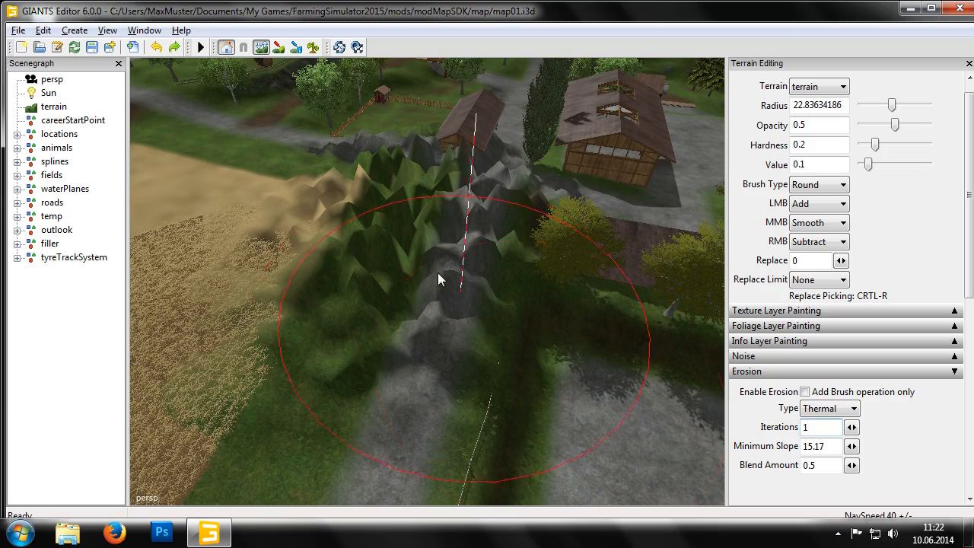
mouse_move(338, 226)
left_mouse_down("alt")
mouse_move(369, 162)
mouse_move(400, 174)
mouse_move(431, 258)
mouse_move(411, 197)
mouse_move(370, 172)
mouse_move(567, 183)
mouse_move(468, 196)
mouse_move(450, 216)
mouse_move(467, 203)
mouse_move(434, 214)
left_mouse_up("alt")
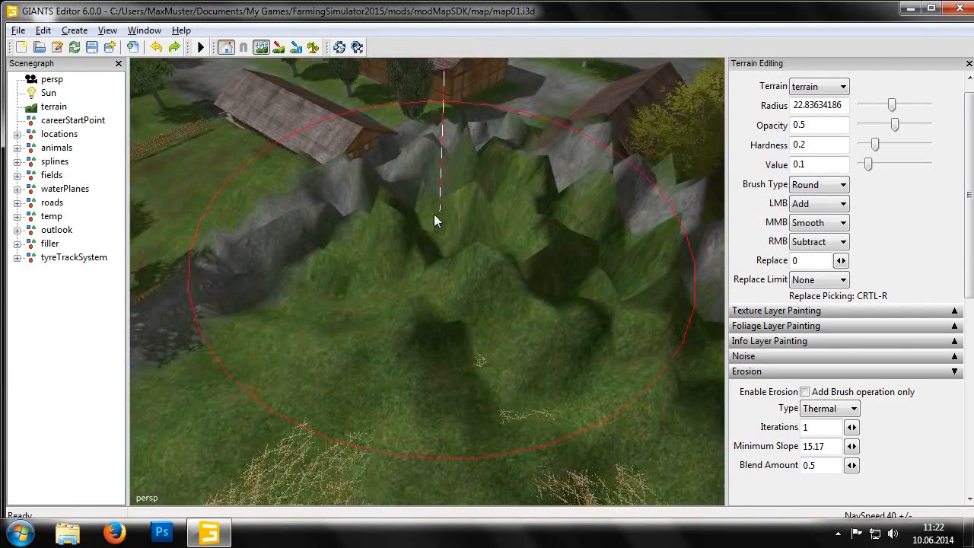
mouse_move(437, 212)
middle_mouse_down()
mouse_move(405, 209)
mouse_move(385, 174)
mouse_move(415, 231)
mouse_move(464, 250)
mouse_move(512, 232)
mouse_move(509, 201)
mouse_move(443, 139)
mouse_move(322, 171)
mouse_move(284, 221)
mouse_move(331, 262)
mouse_move(468, 303)
mouse_move(535, 247)
mouse_move(460, 227)
mouse_move(478, 177)
mouse_move(461, 144)
mouse_move(410, 116)
mouse_move(424, 111)
mouse_move(527, 223)
mouse_move(536, 278)
mouse_move(527, 306)
mouse_move(510, 203)
mouse_move(403, 132)
mouse_move(293, 148)
mouse_move(292, 269)
mouse_move(473, 290)
mouse_move(343, 202)
middle_mouse_up()
mouse_move(343, 202)
left_mouse_down("alt")
mouse_move(377, 203)
mouse_move(387, 232)
mouse_move(396, 204)
mouse_move(384, 209)
left_mouse_up("alt")
scroll(404, 189, "down", 2)
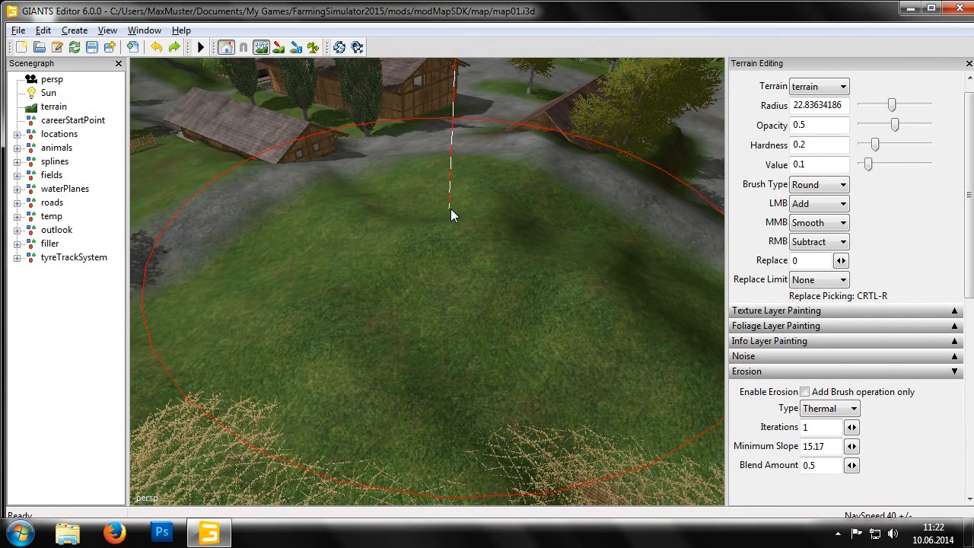
Undo the smoothing strokes made on the jagged peaks
left_click(44, 31)
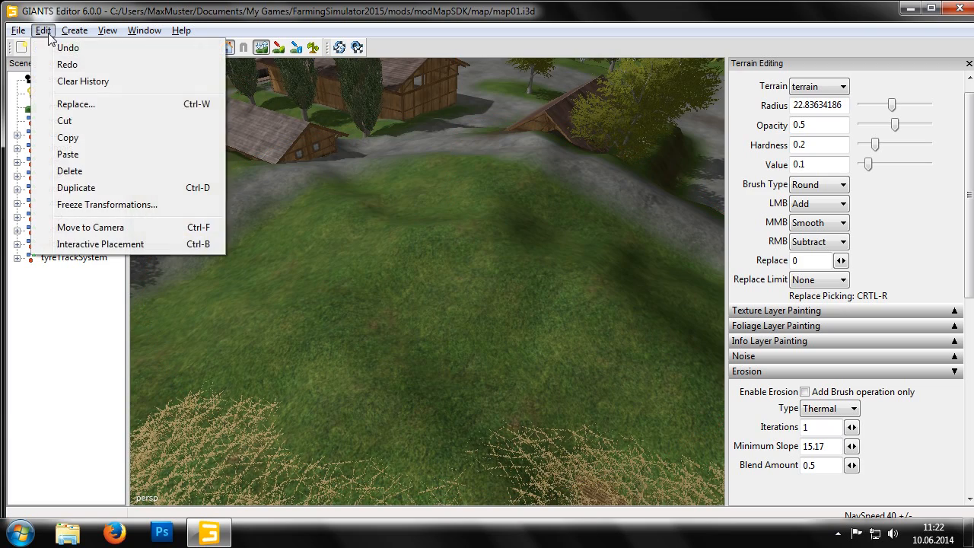
left_click(65, 48)
left_click(43, 30)
left_click(61, 48)
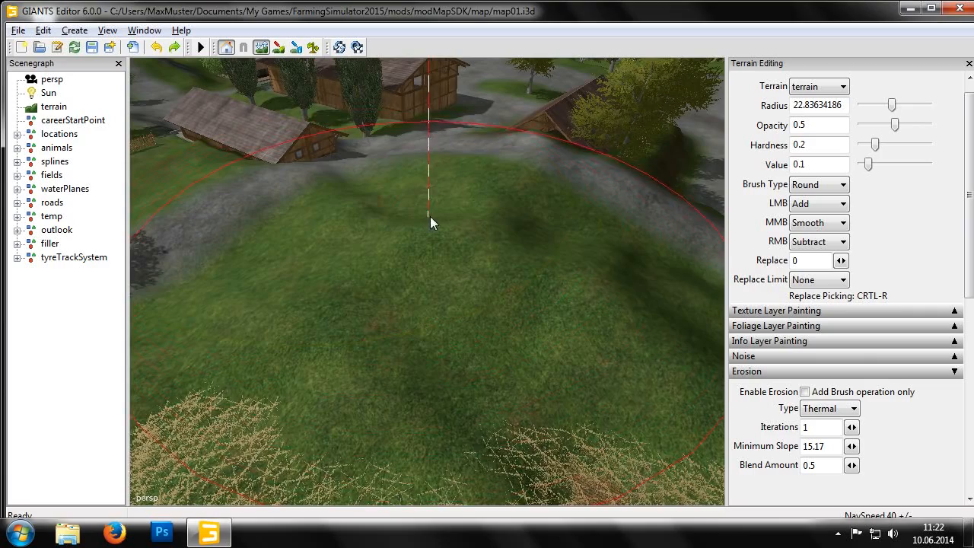
left_click_drag(438, 211, 454, 209)
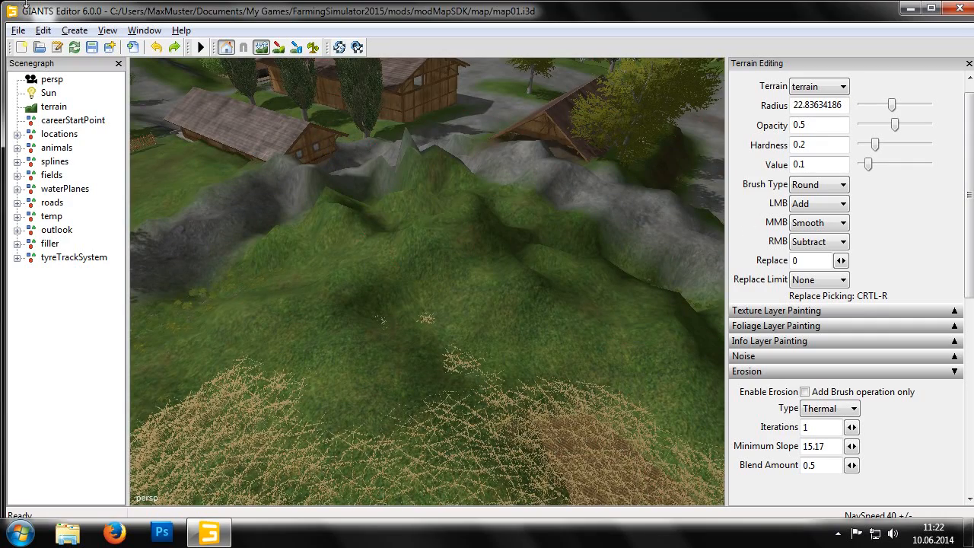
left_click(43, 31)
left_click(52, 64)
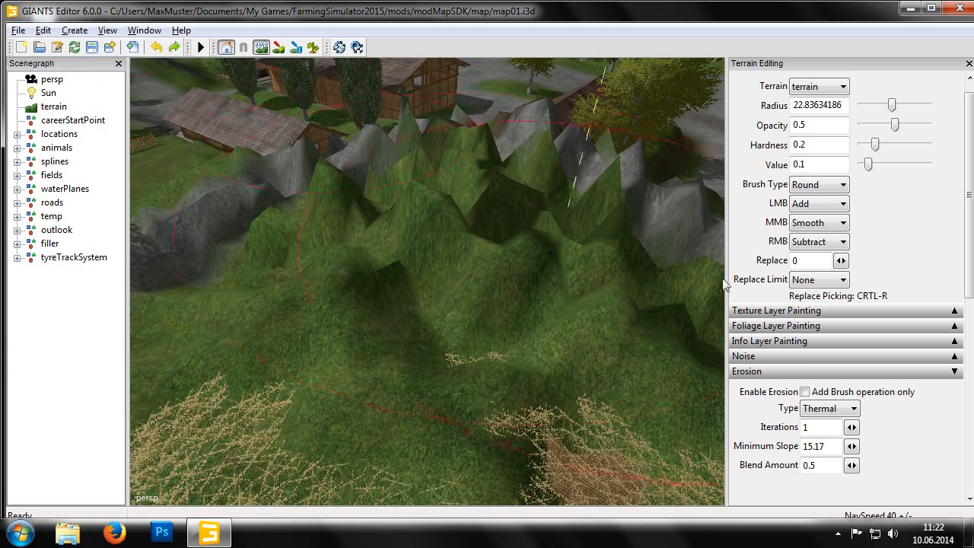
Set the erosion type to Hydraulic and erode the jagged peaks near the farm buildings with the terrain brush
left_click(837, 409)
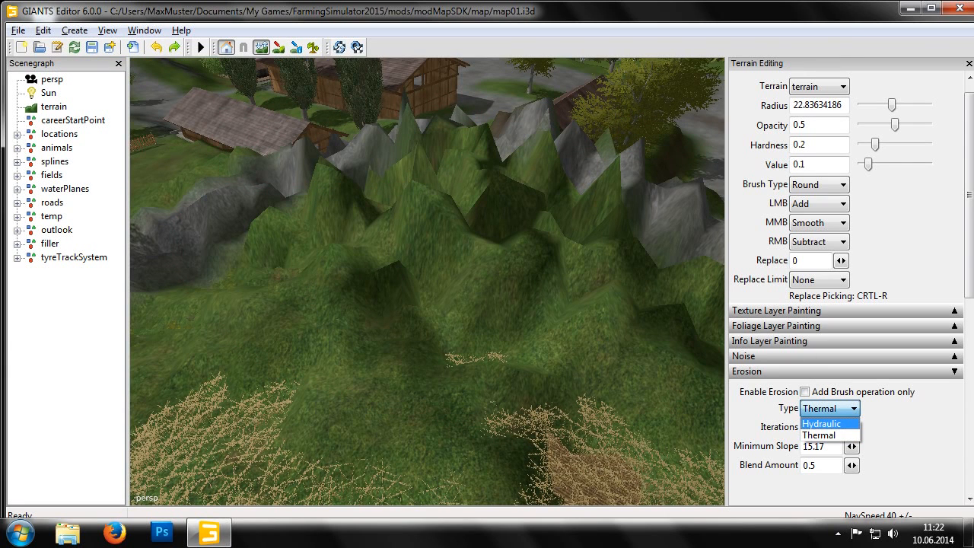
left_click(837, 424)
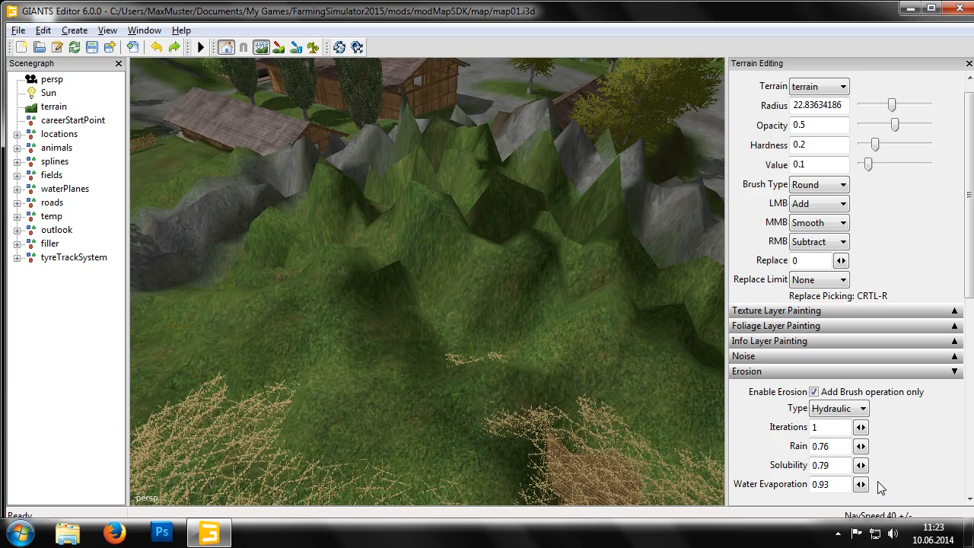
mouse_move(523, 312)
left_mouse_down()
mouse_move(385, 202)
mouse_move(257, 172)
mouse_move(262, 163)
mouse_move(447, 165)
mouse_move(500, 204)
mouse_move(516, 191)
mouse_move(470, 149)
mouse_move(433, 136)
mouse_move(407, 147)
mouse_move(400, 184)
mouse_move(428, 217)
mouse_move(557, 218)
mouse_move(584, 196)
mouse_move(576, 167)
mouse_move(646, 224)
mouse_move(413, 202)
left_mouse_up()
right_click_drag(427, 225, 437, 140, "alt")
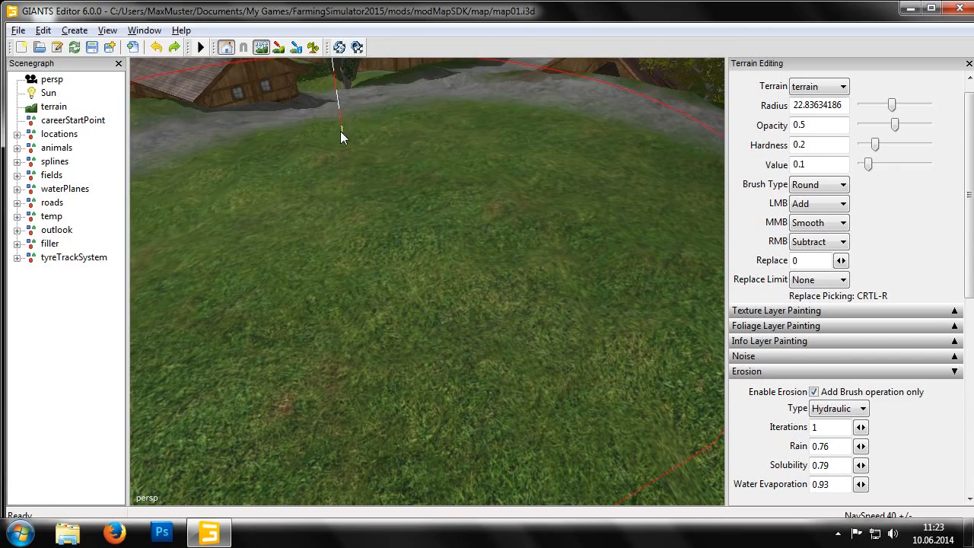
right_click_drag(437, 177, 410, 141, "alt")
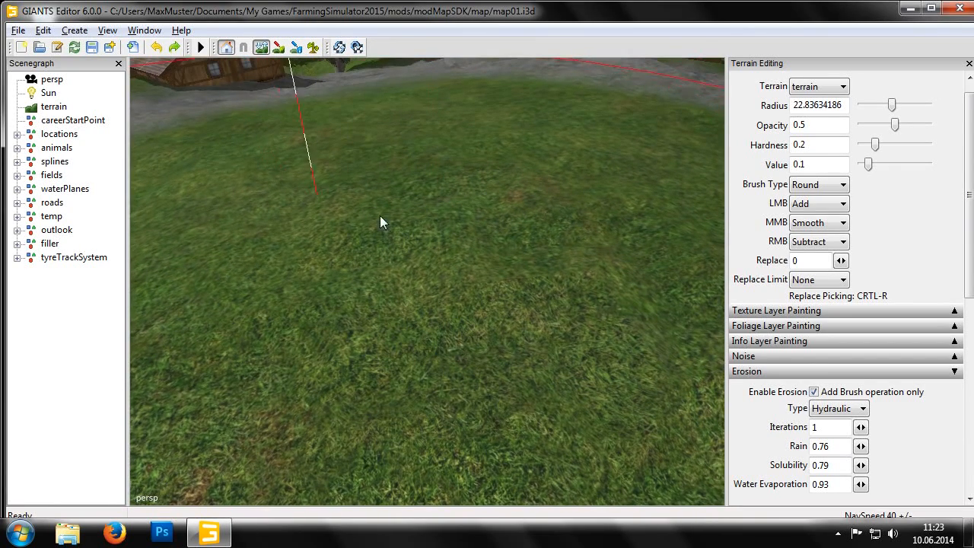
mouse_move(428, 210)
left_mouse_down()
mouse_move(464, 181)
mouse_move(401, 128)
mouse_move(312, 110)
left_mouse_up()
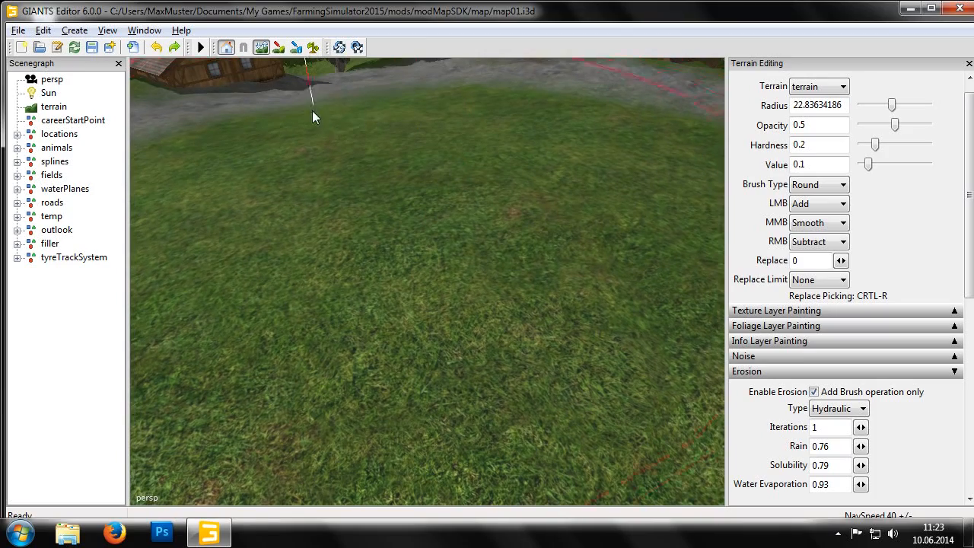